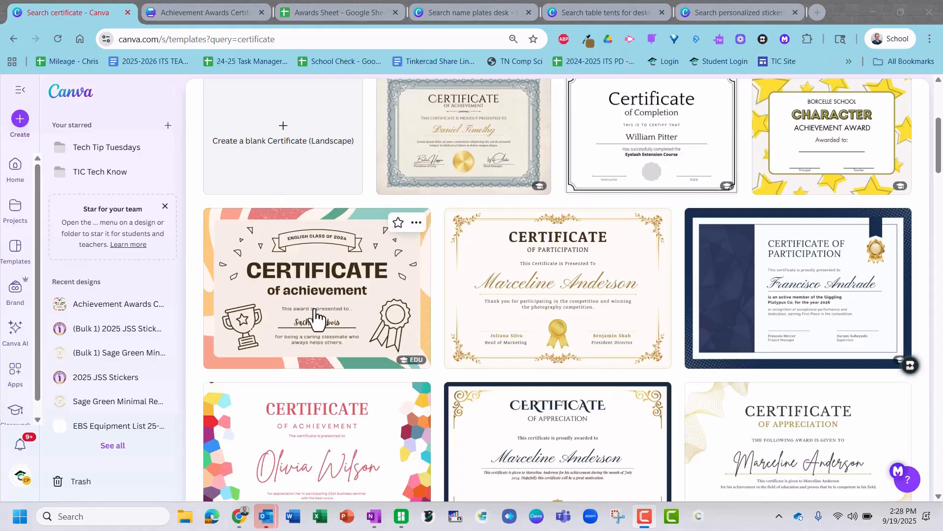
# Step: Examine the certificate's title, recipient name and statement text boxes, and the Names and "For" Statement columns in the Google Sheets Awards Sheet
pyautogui.click(196, 9)
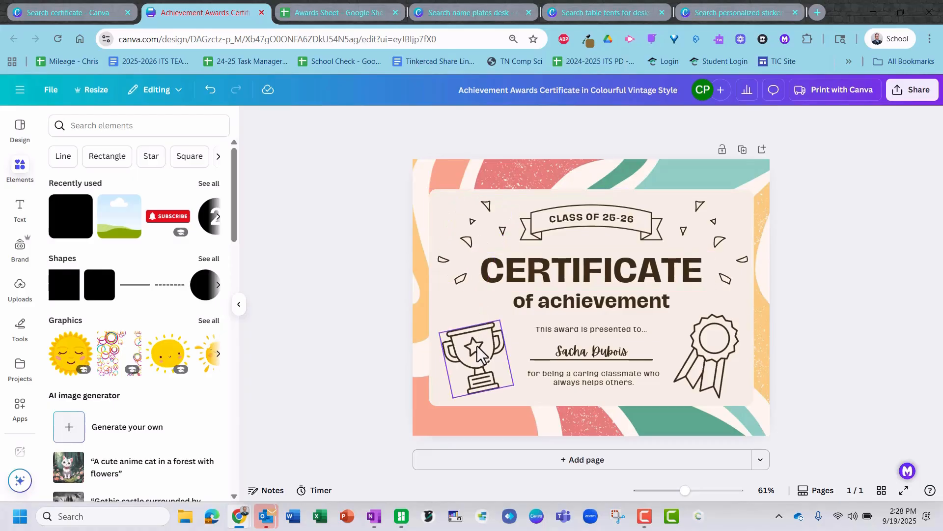
pyautogui.click(569, 272)
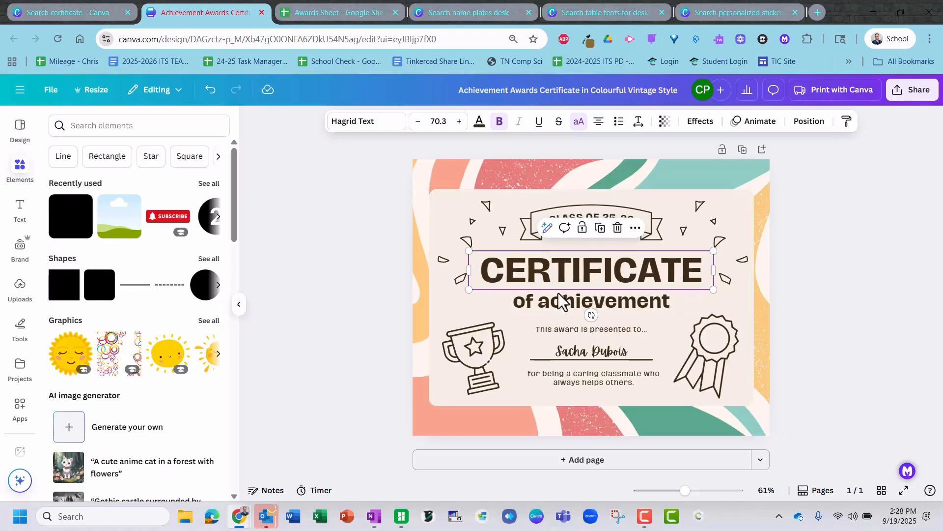
pyautogui.click(579, 354)
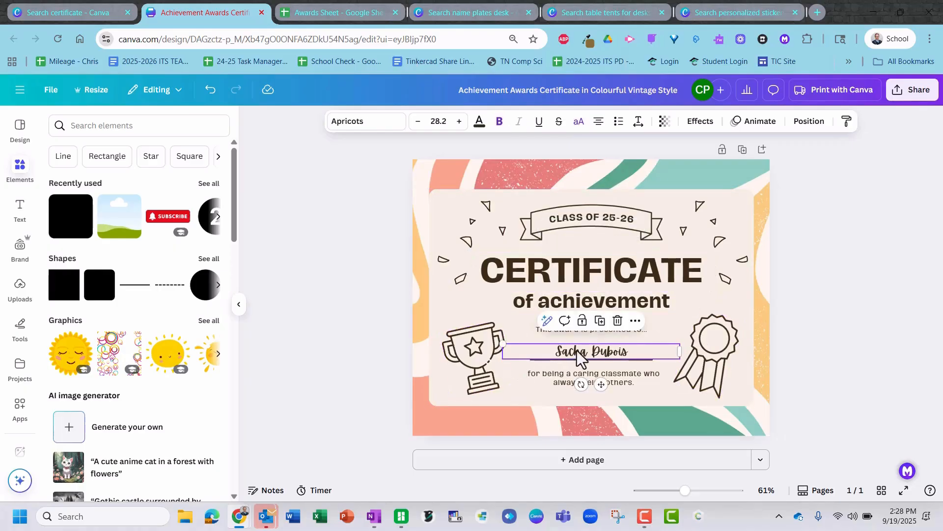
pyautogui.click(561, 378)
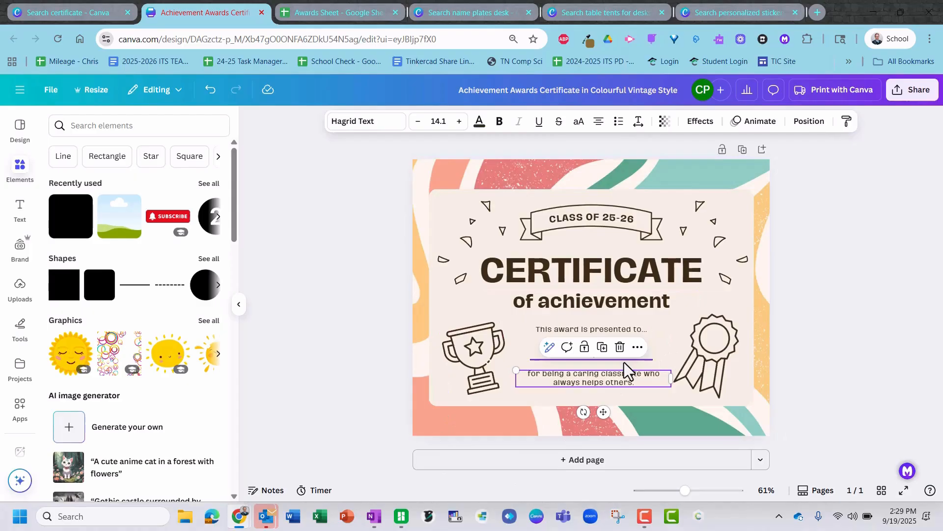
pyautogui.click(337, 14)
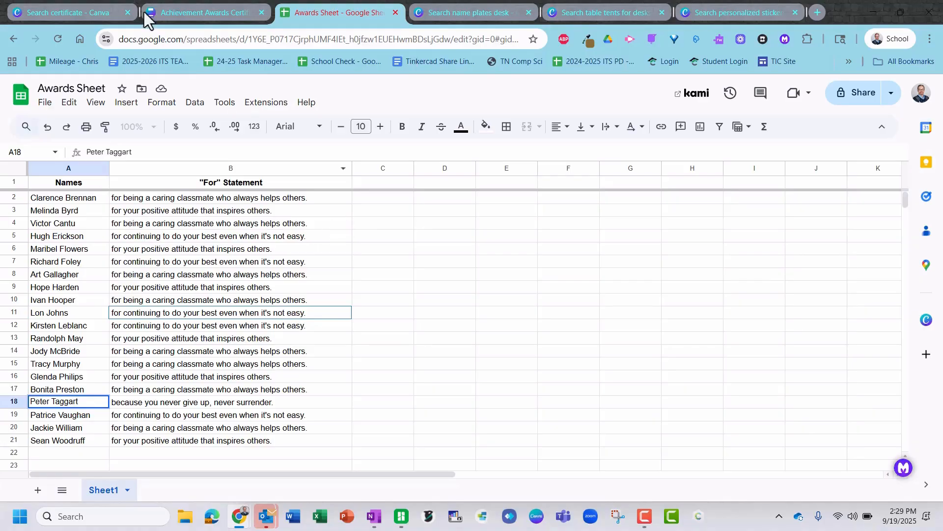
# Step: Return to the certificate design in Canva, search the apps for "bulk create" and open the Bulk create app
pyautogui.click(238, 12)
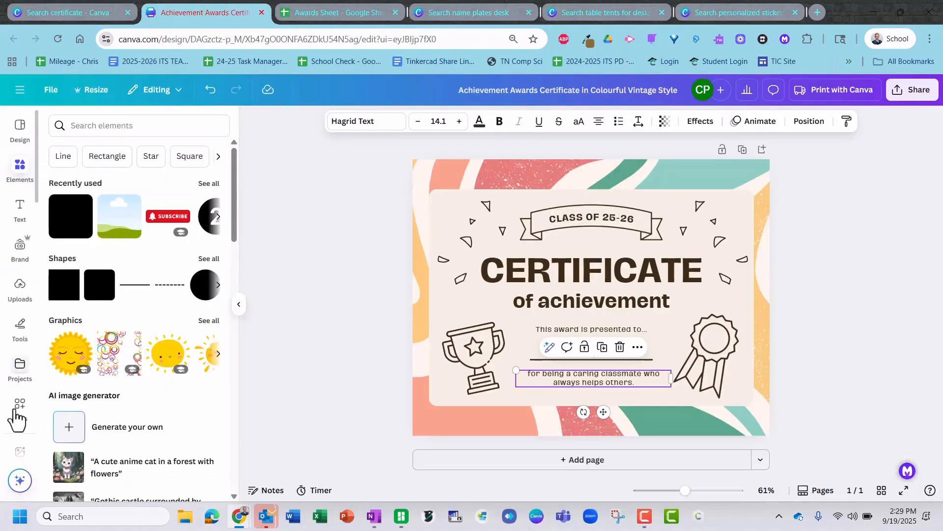
pyautogui.click(36, 403)
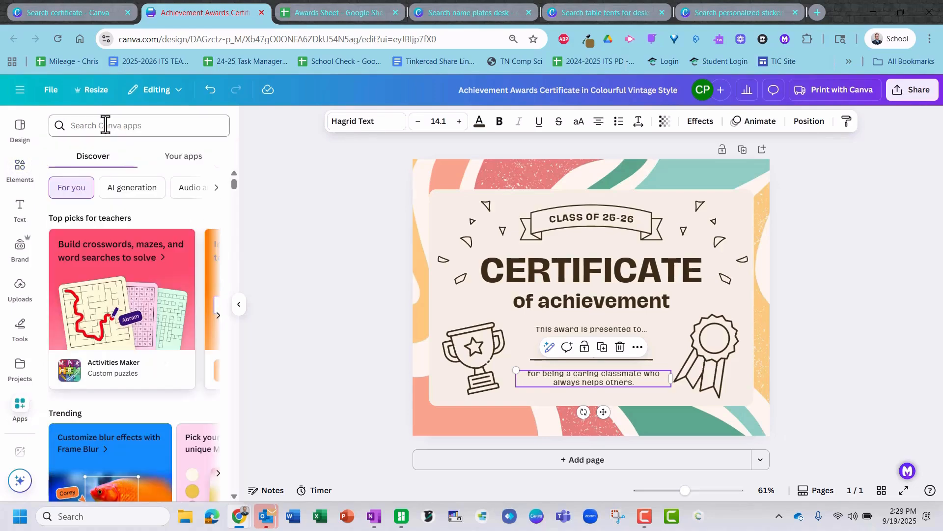
pyautogui.click(105, 125)
pyautogui.write('bul')
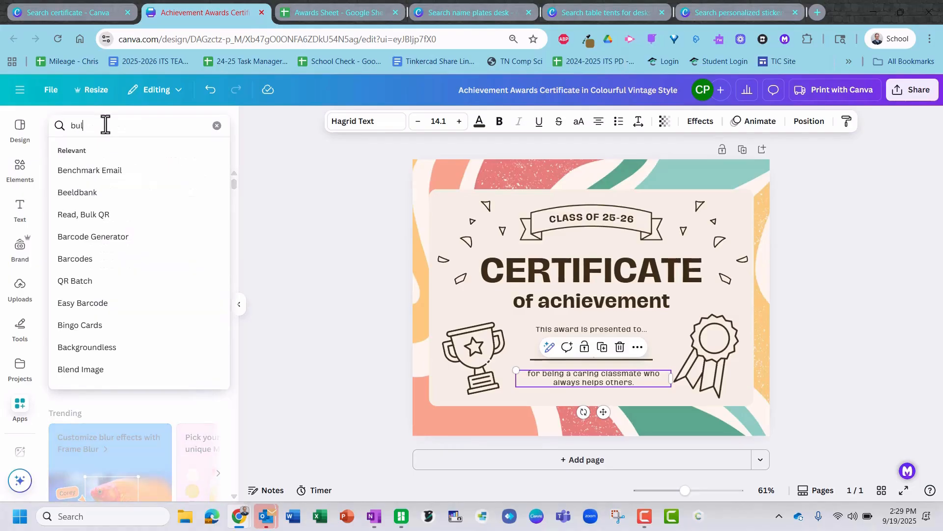
pyautogui.write('k create')
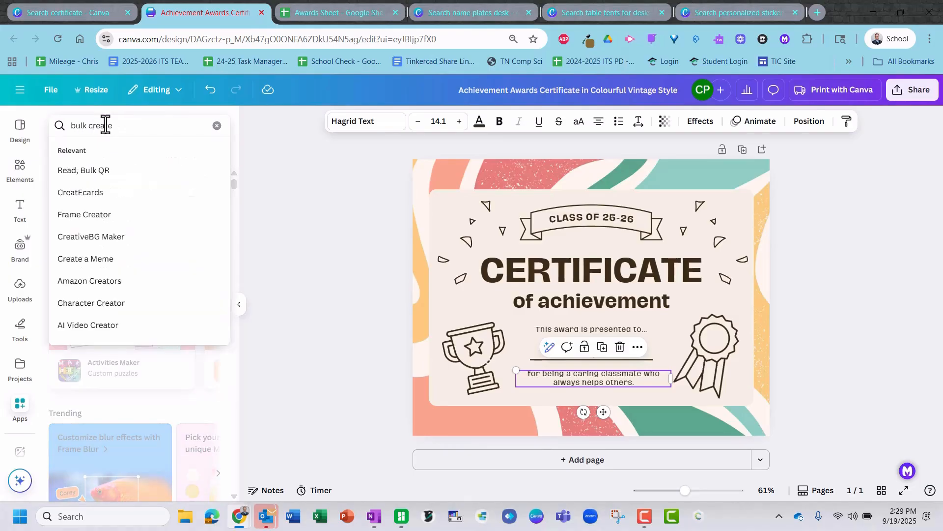
pyautogui.press('Return')
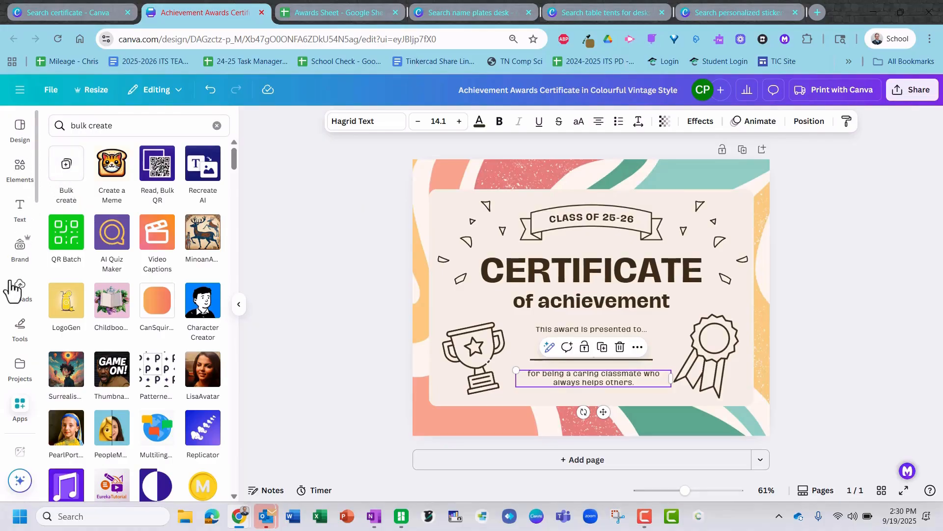
pyautogui.scroll(-4, 18, 345)
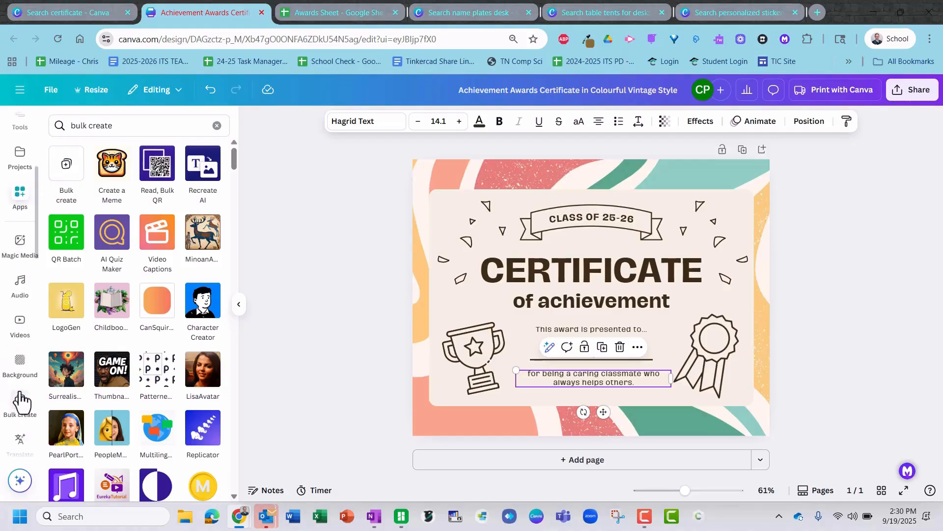
pyautogui.scroll(-5, 20, 400)
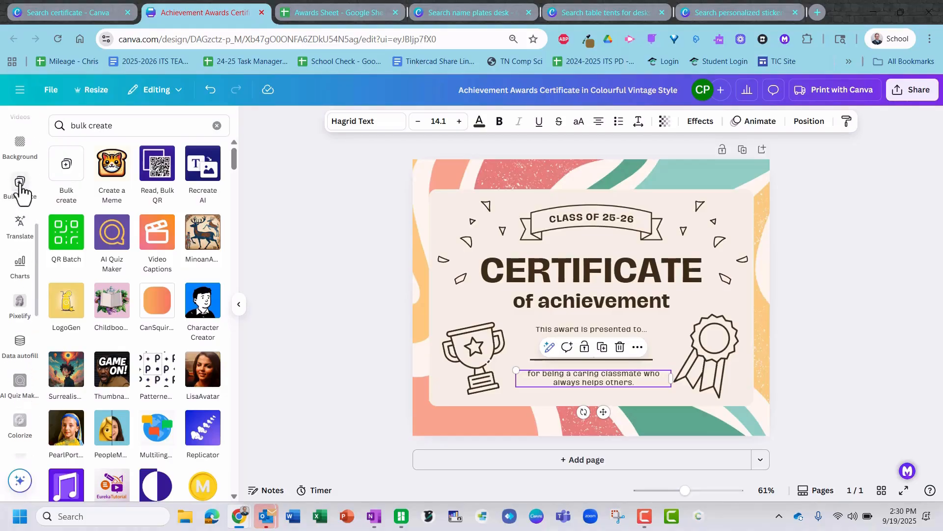
pyautogui.click(20, 184)
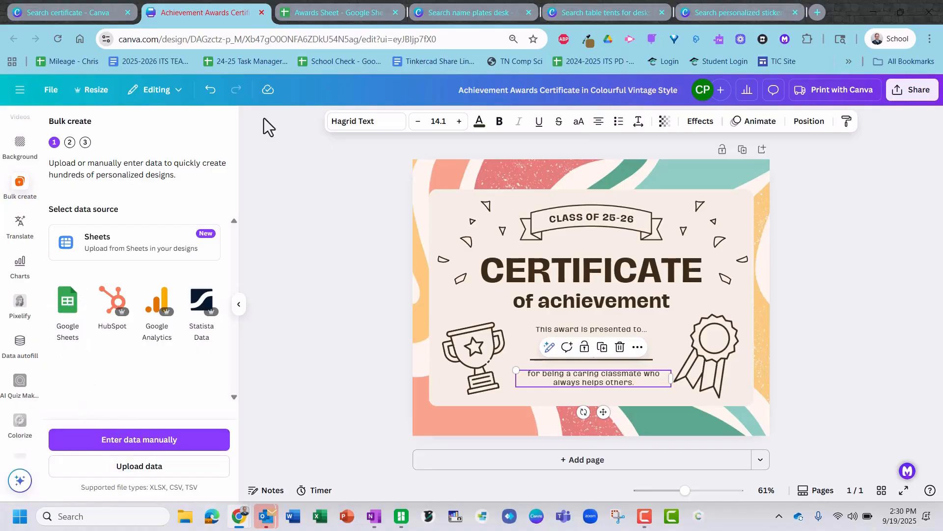
# Step: Switch to Google Sheets and download the Awards Sheet as a Microsoft Excel (.xlsx) file
pyautogui.click(315, 9)
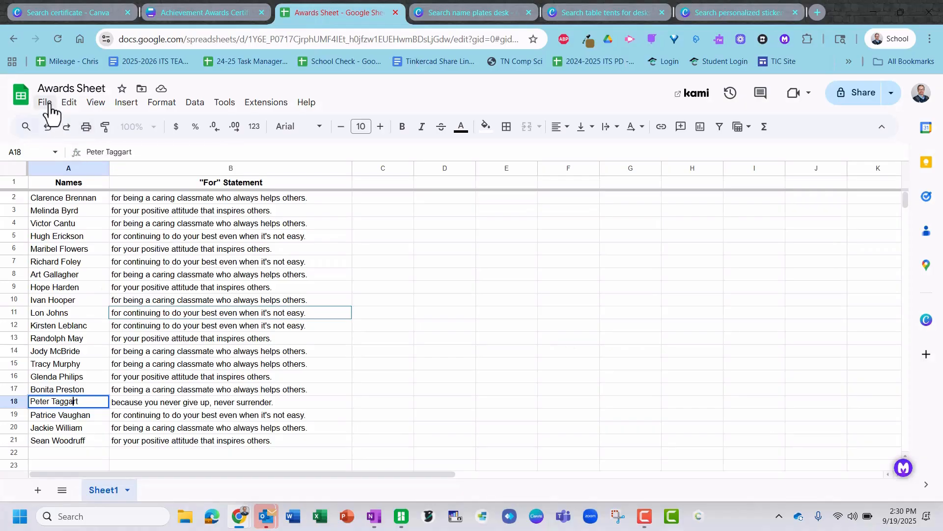
pyautogui.click(46, 103)
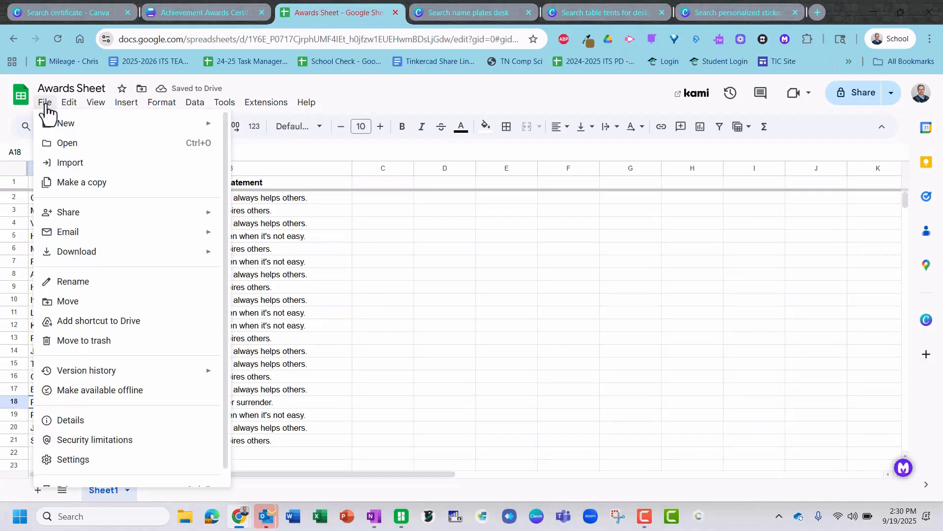
pyautogui.moveTo(87, 256)
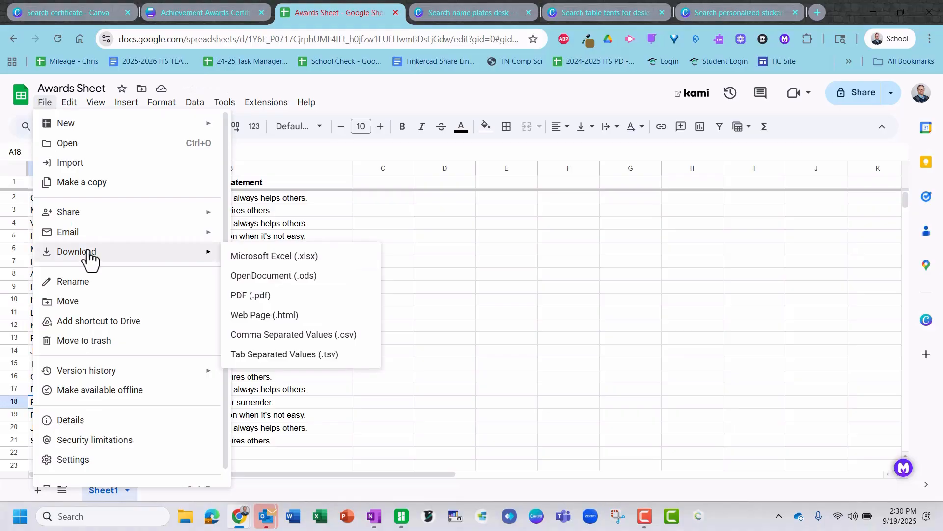
pyautogui.click(248, 259)
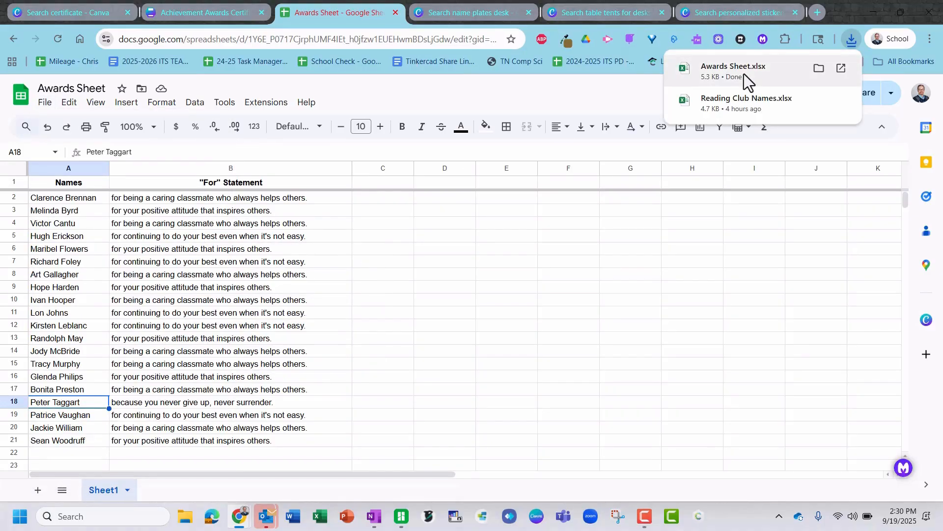
# Step: Back in the Canva certificate, upload Awards Sheet.xlsx as the bulk create data and accept Sheet1 with range A1 to B21
pyautogui.click(226, 13)
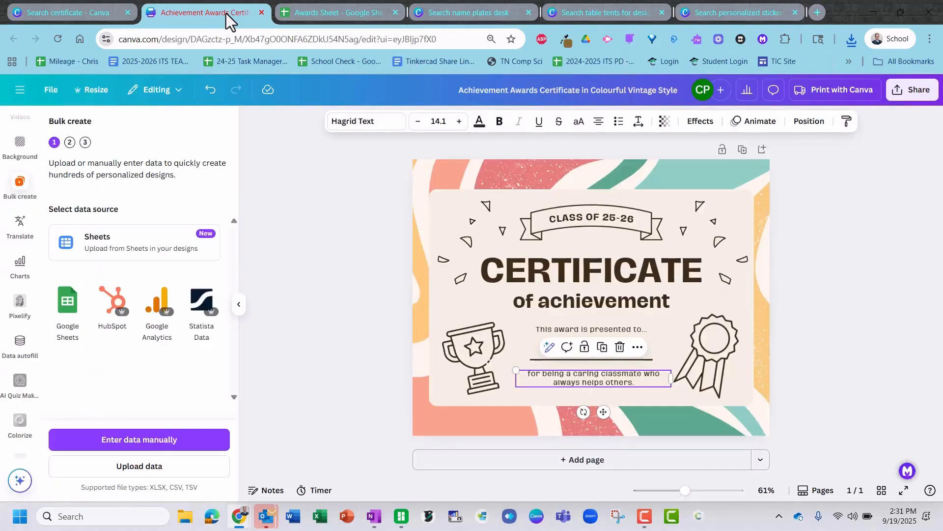
pyautogui.click(141, 467)
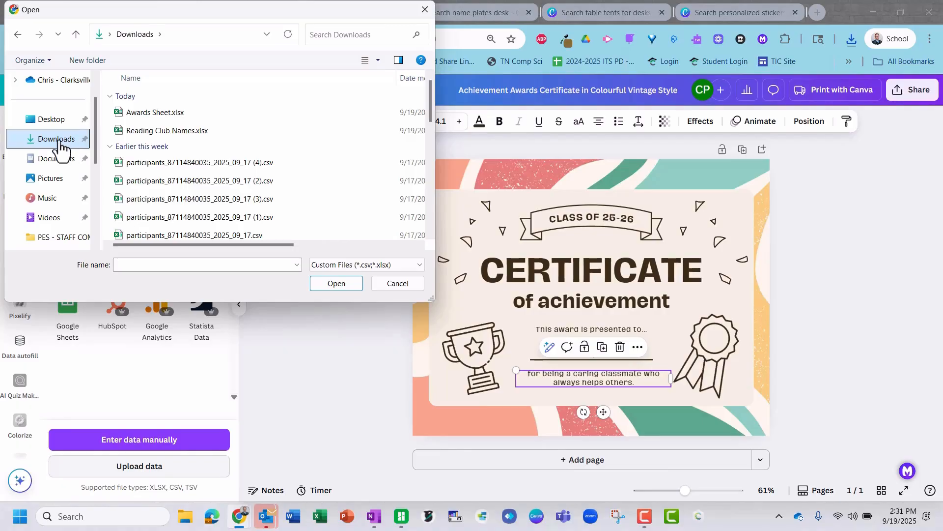
pyautogui.click(137, 112)
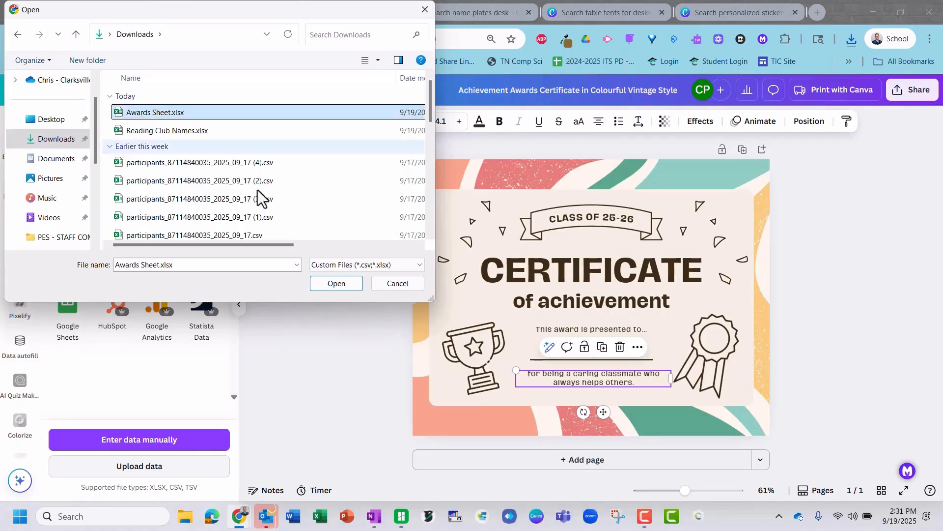
pyautogui.click(328, 287)
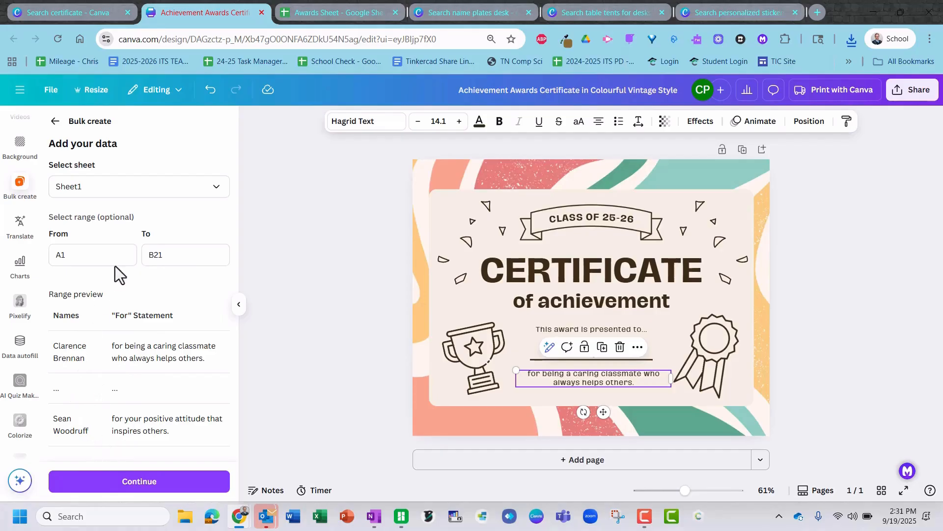
pyautogui.click(135, 484)
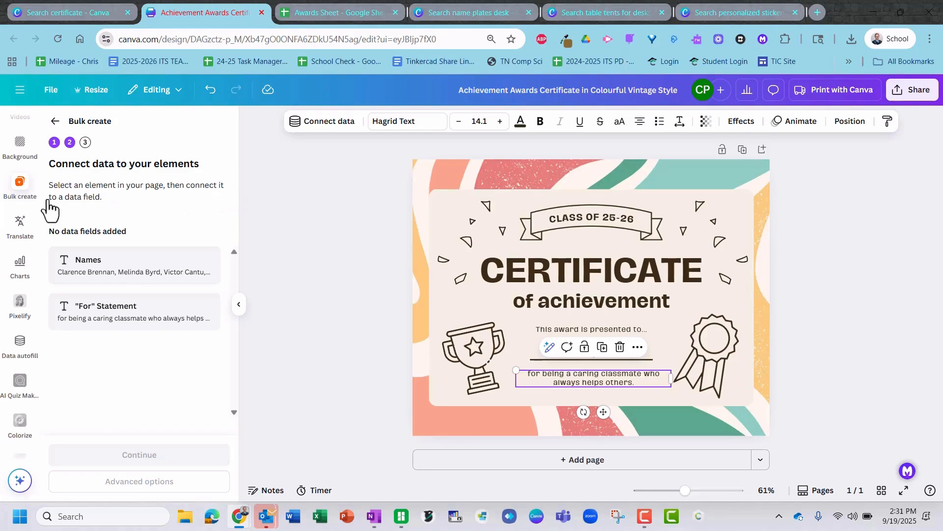
# Step: Connect the recipient name text on the certificate to the Names data field
pyautogui.click(670, 333)
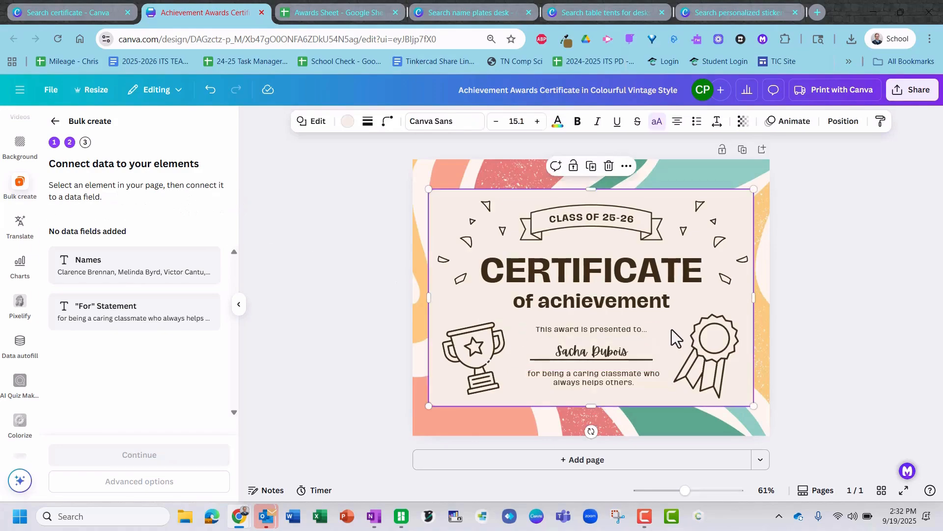
pyautogui.click(617, 350)
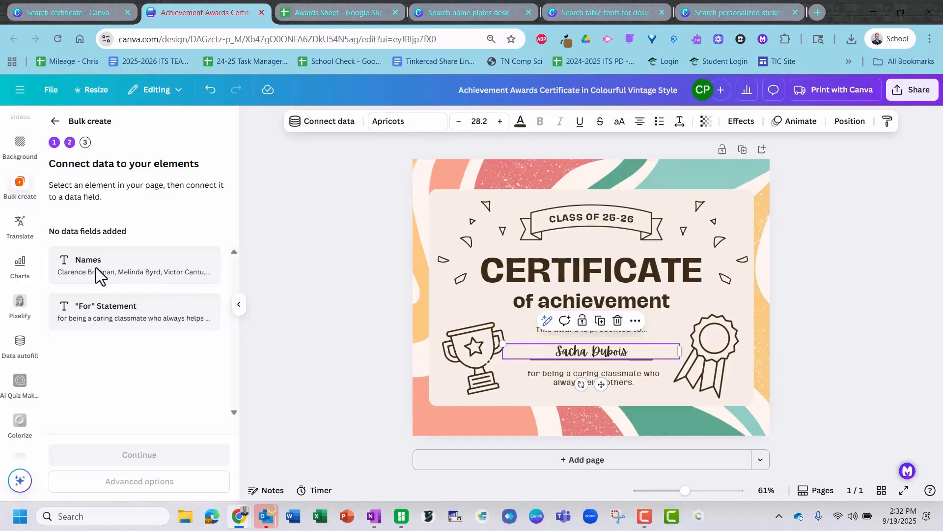
pyautogui.rightClick(623, 356)
pyautogui.click(654, 332)
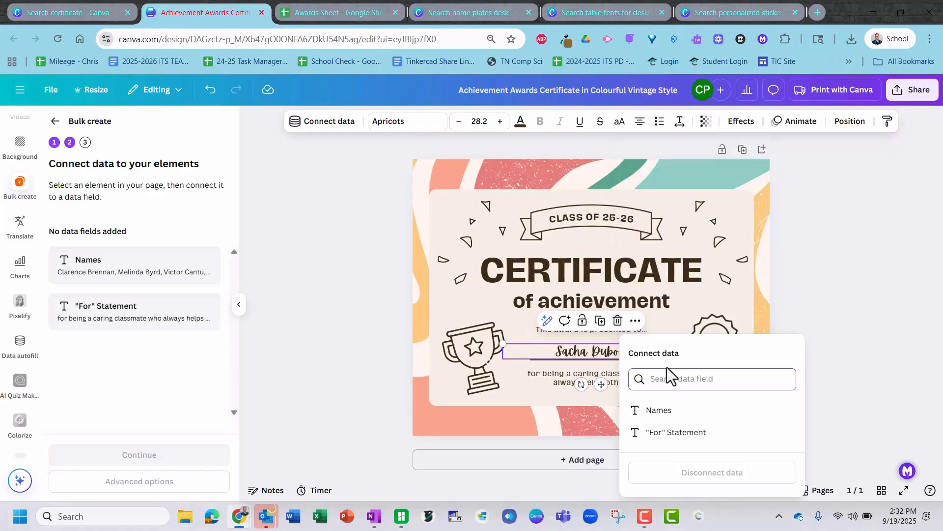
pyautogui.click(645, 414)
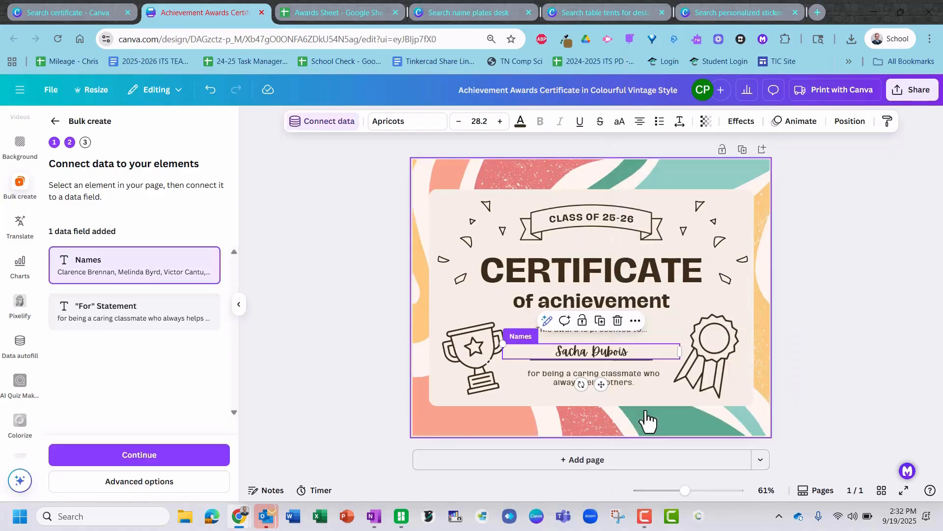
# Step: Connect the award reason text below the recipient's name to the "For" Statement data field
pyautogui.click(627, 377)
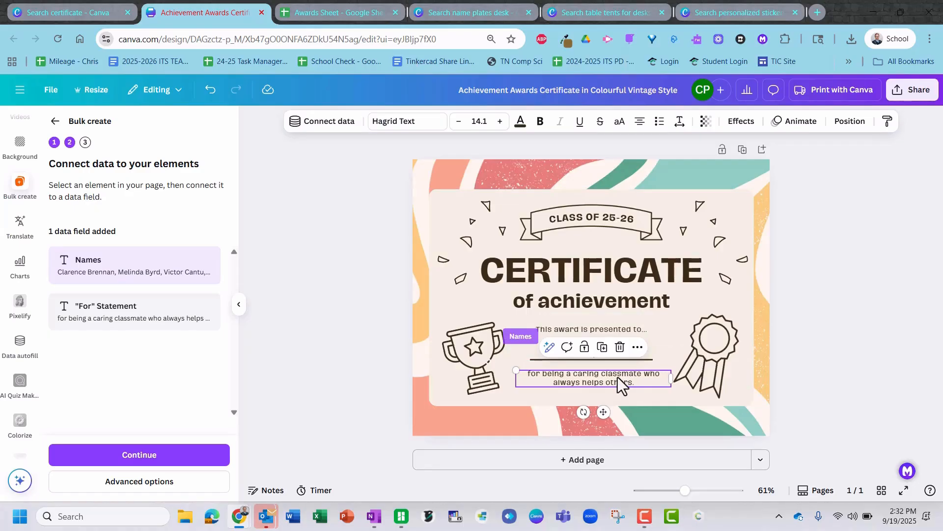
pyautogui.rightClick(618, 377)
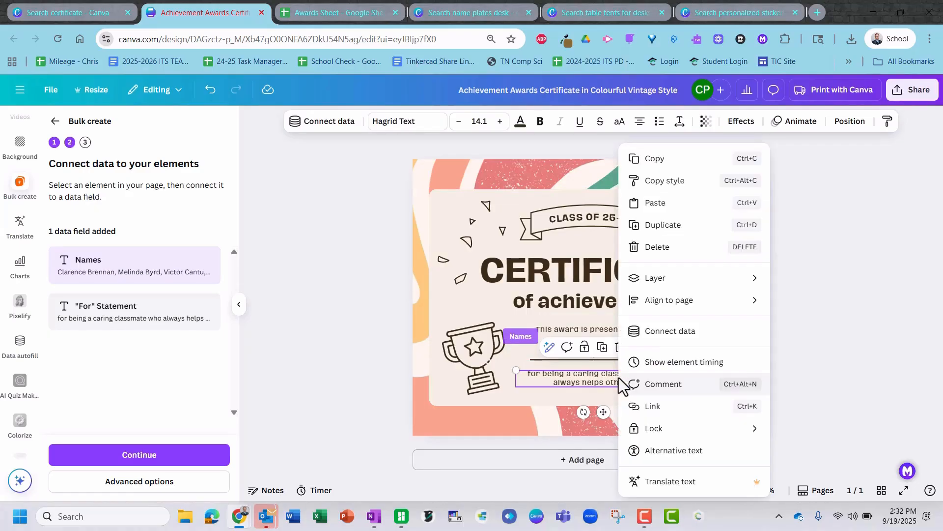
pyautogui.click(650, 336)
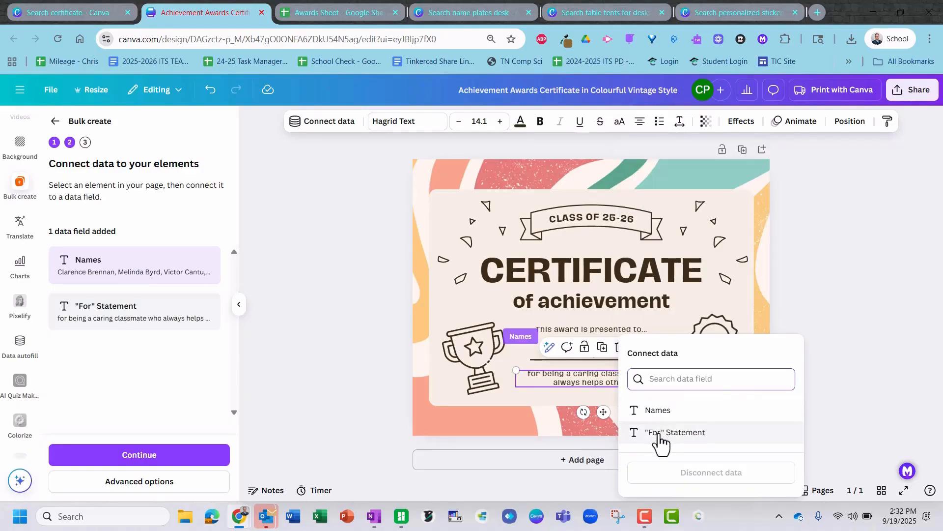
pyautogui.click(658, 435)
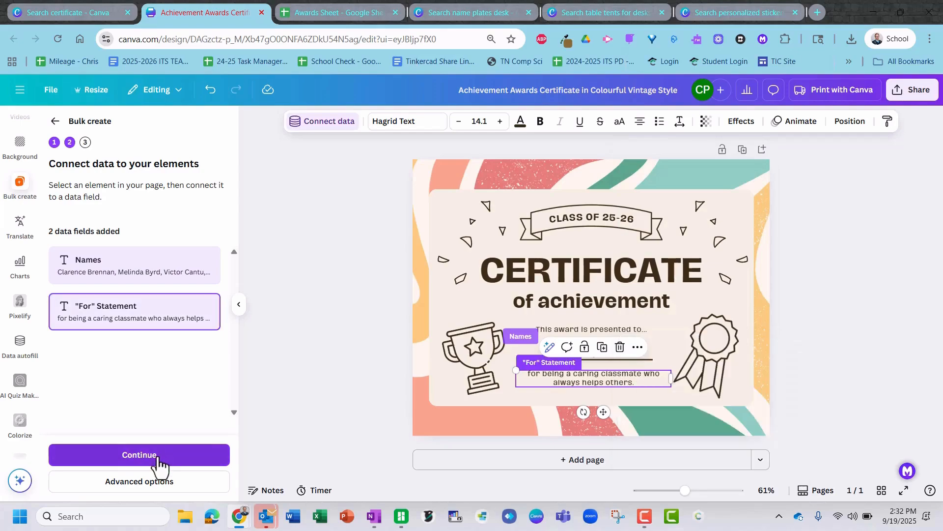
# Step: Generate the 20 certificates with all data rows selected, and open the new design to review its pages
pyautogui.click(158, 457)
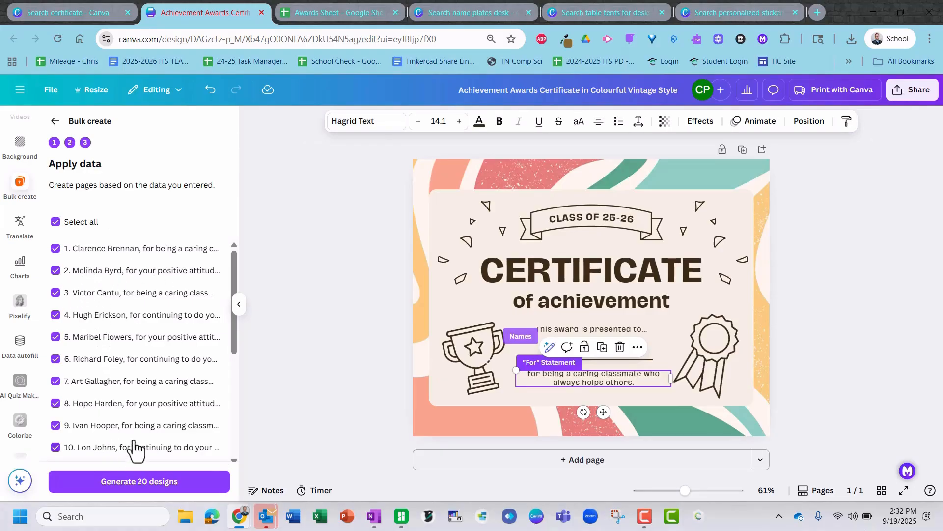
pyautogui.scroll(-5, 131, 444)
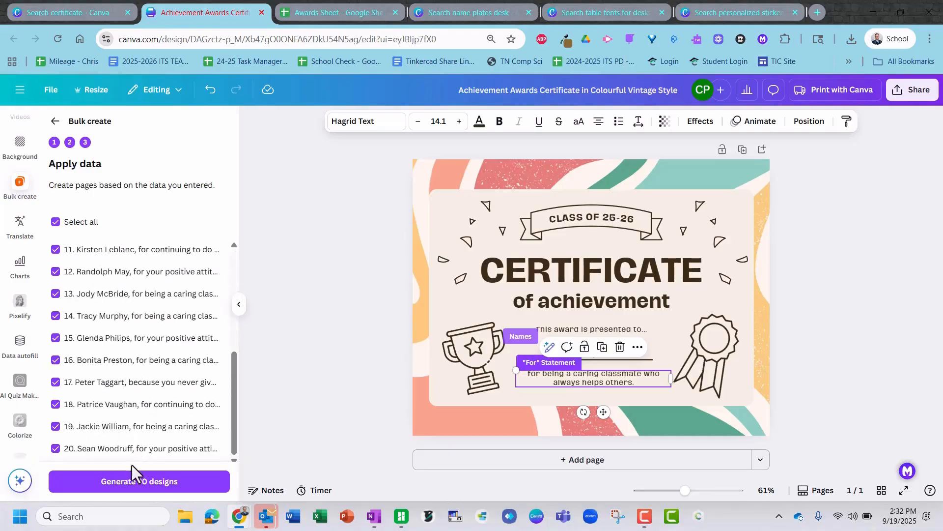
pyautogui.click(101, 489)
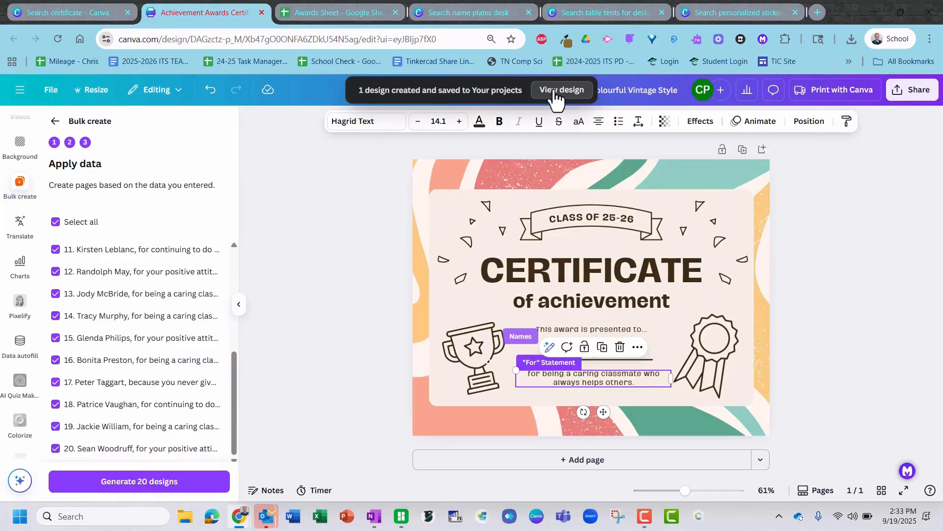
pyautogui.click(556, 93)
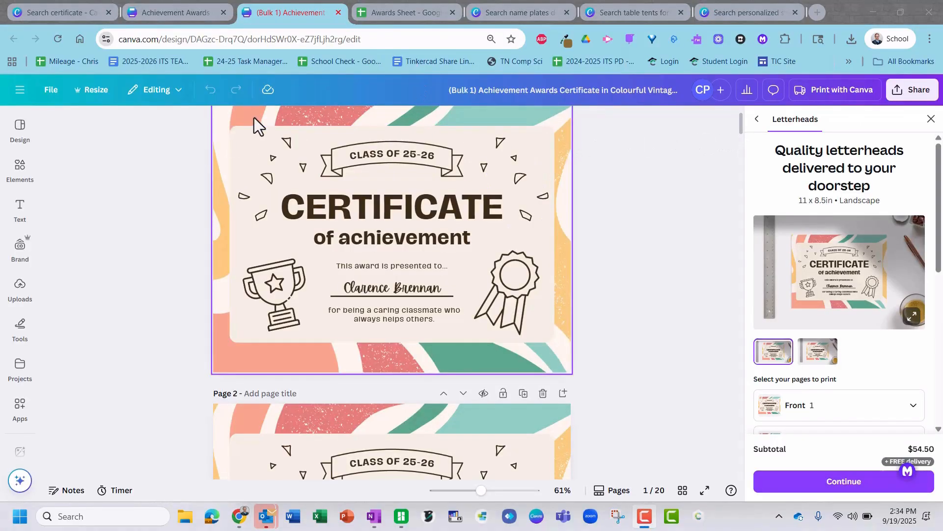
pyautogui.scroll(-3, 379, 216)
pyautogui.scroll(-10, 376, 230)
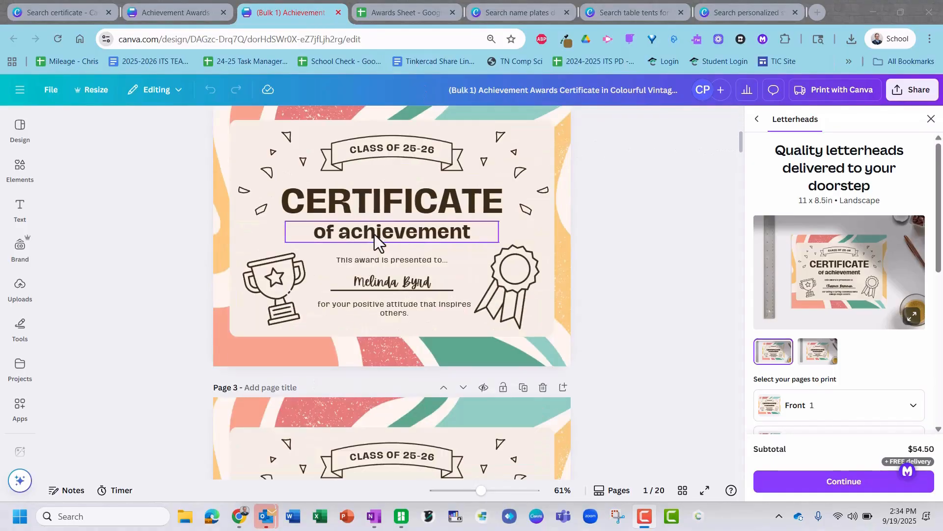
# Step: Review the generated certificate pages, checking the recipient name and award reason on each one
pyautogui.scroll(-10, 374, 239)
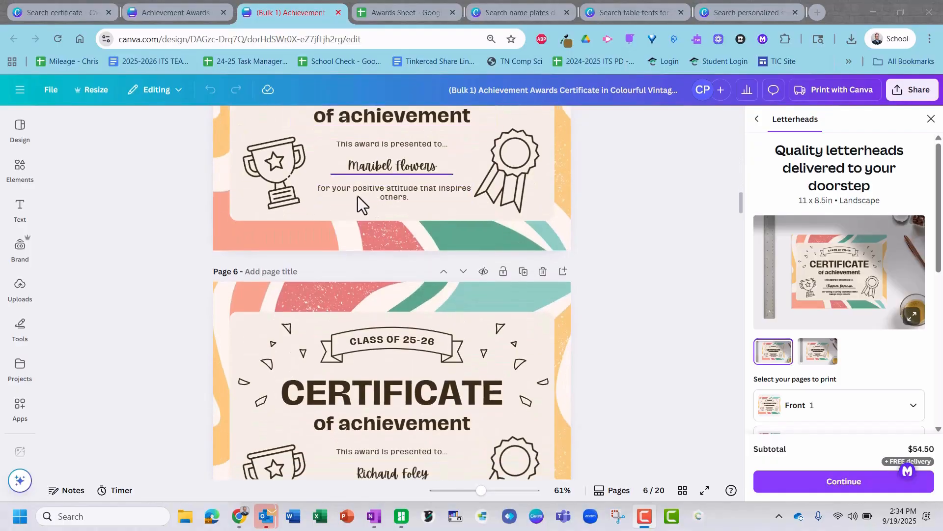
pyautogui.scroll(-8, 382, 199)
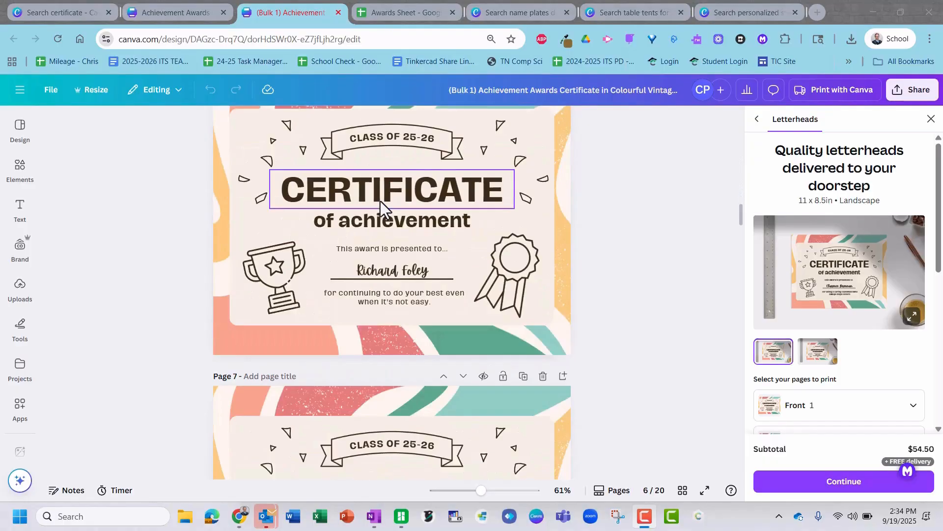
pyautogui.scroll(-20, 377, 213)
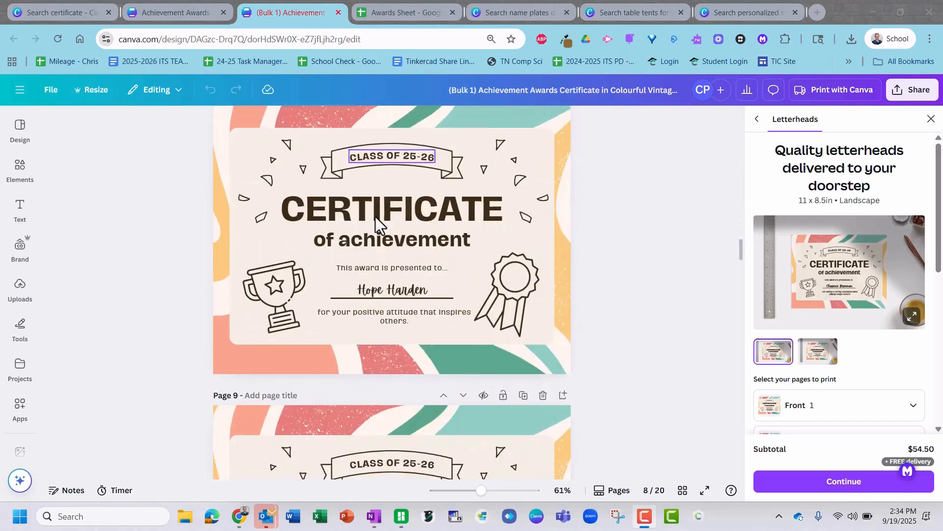
pyautogui.scroll(-12, 369, 233)
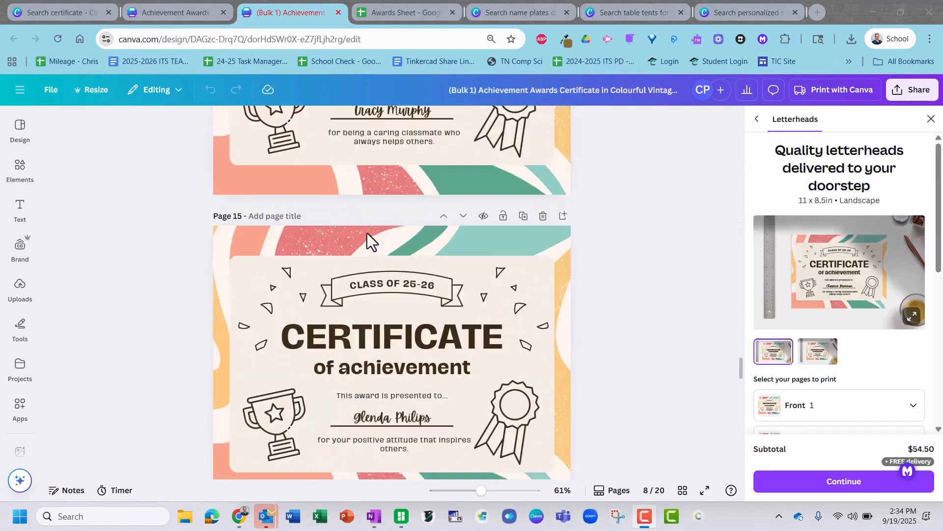
pyautogui.scroll(-8, 367, 234)
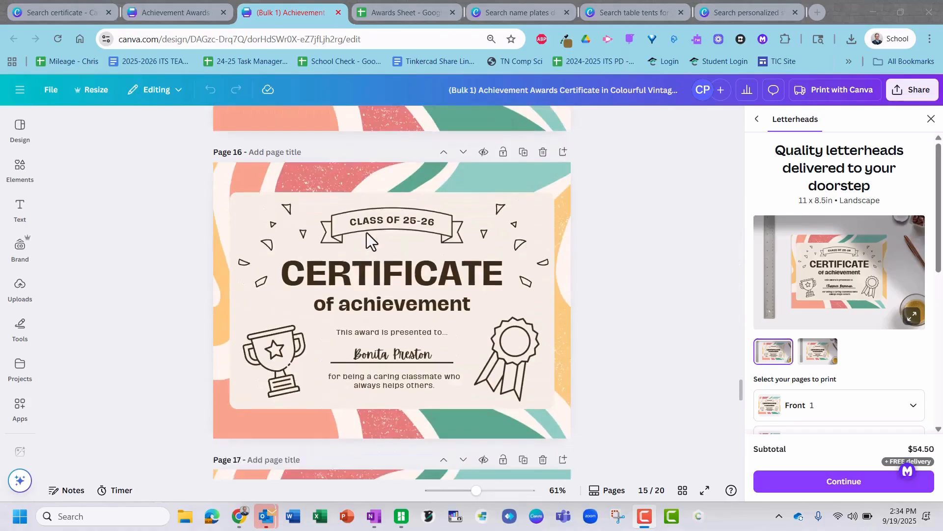
pyautogui.scroll(-7, 366, 234)
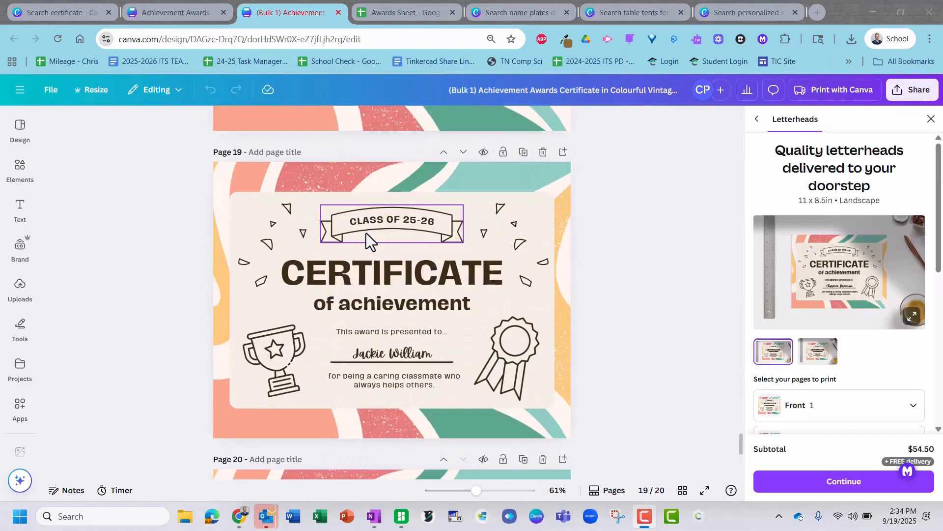
pyautogui.scroll(11, 366, 233)
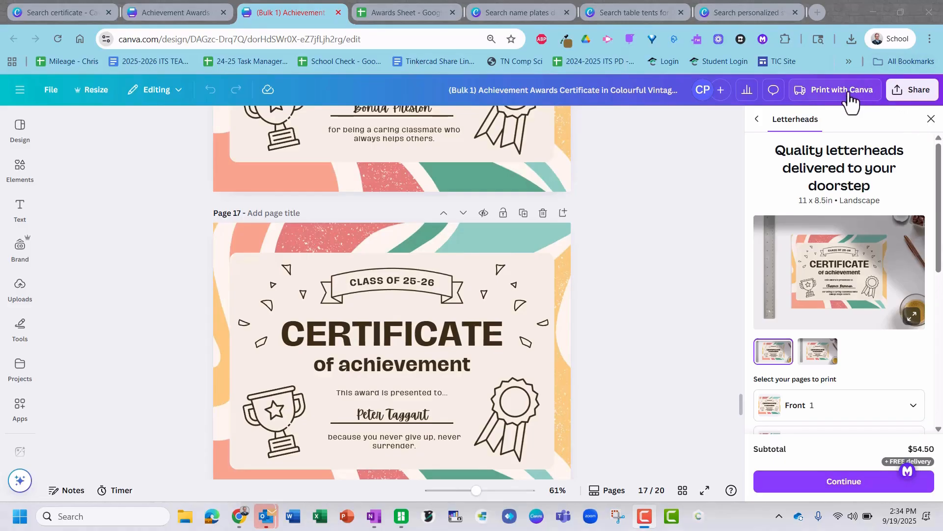
# Step: Download pages 1–20 of the generated certificates as a PDF Print file
pyautogui.click(914, 89)
pyautogui.click(744, 333)
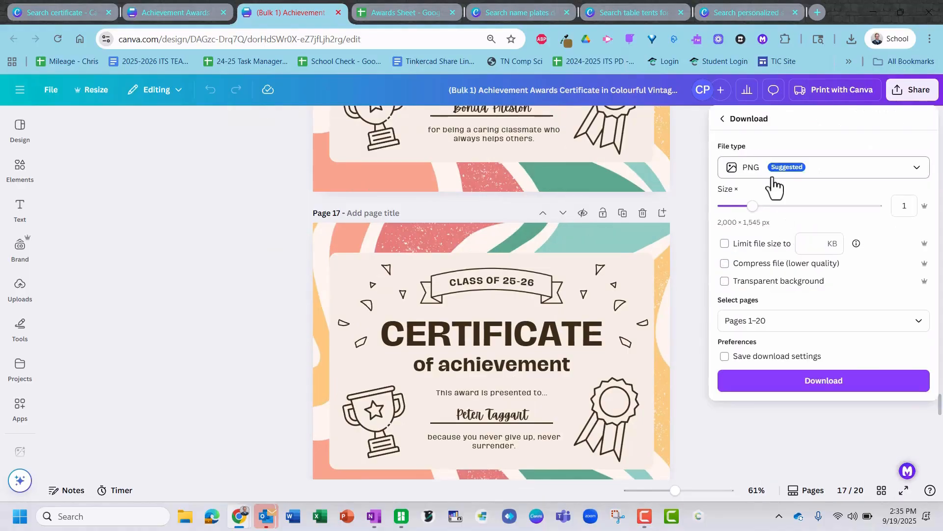
pyautogui.click(774, 186)
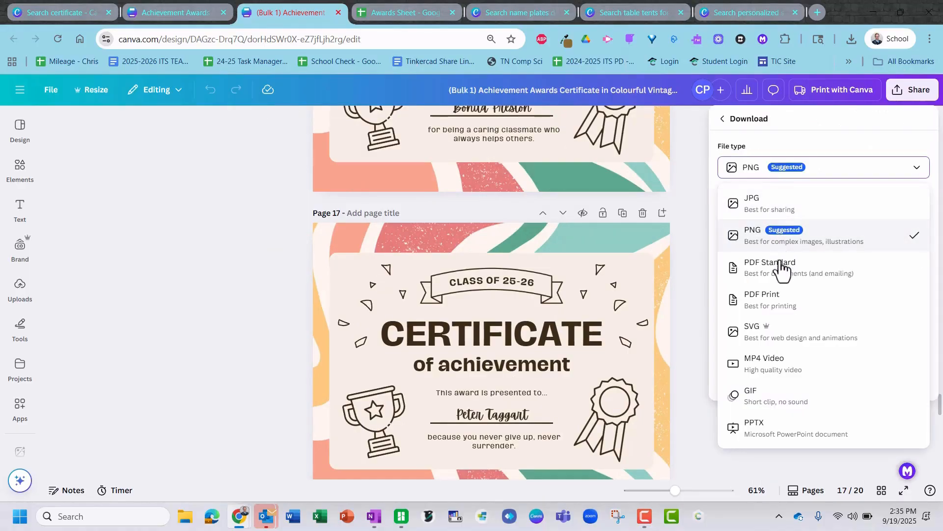
pyautogui.click(776, 306)
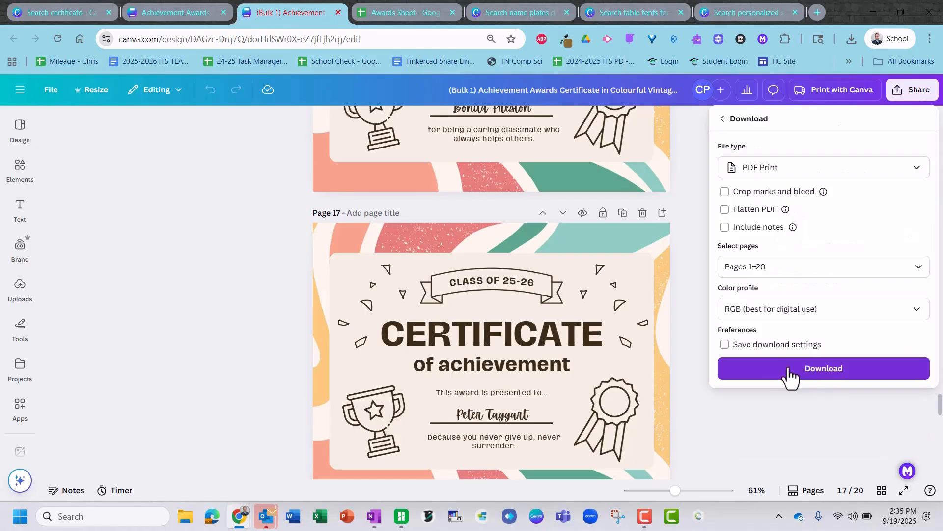
pyautogui.click(793, 375)
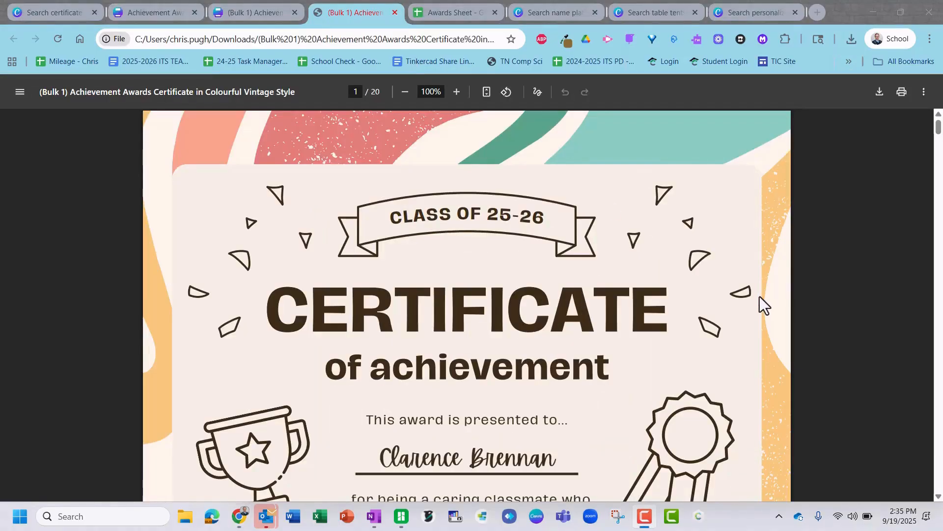
# Step: Look through the first pages of the downloaded certificate PDF and open its print settings
pyautogui.scroll(-1, 758, 298)
pyautogui.scroll(-8, 738, 308)
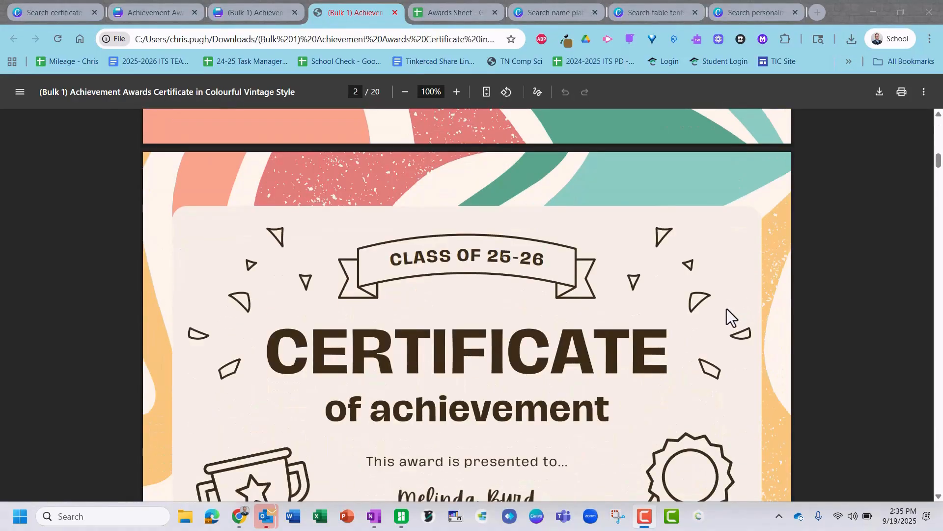
pyautogui.scroll(-8, 727, 308)
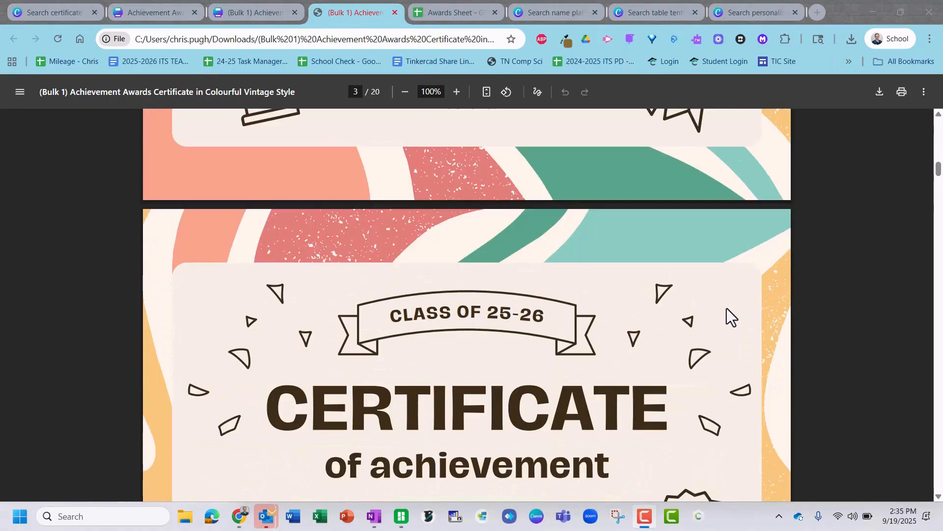
pyautogui.click(897, 96)
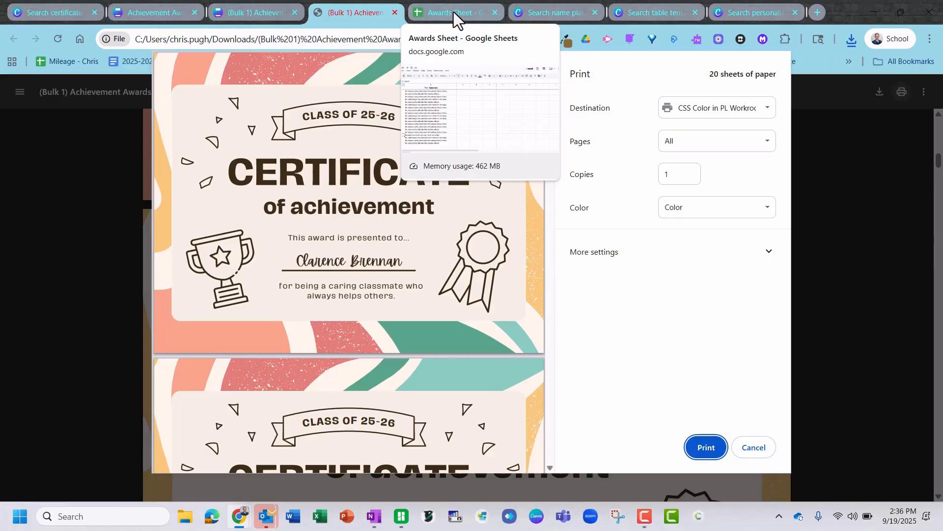
# Step: Browse the open template searches for desk name plates, table tents and personalized stickers, and return to the original certificate's bulk create setup
pyautogui.click(547, 17)
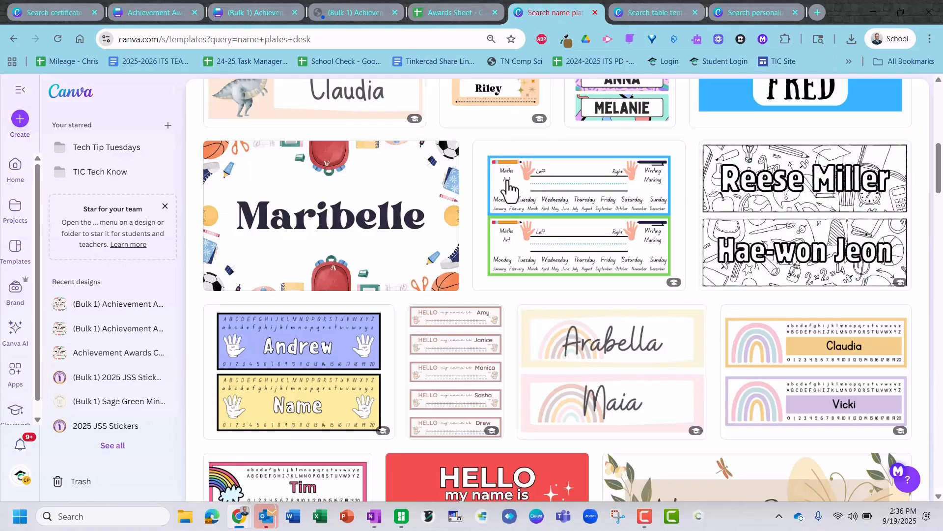
pyautogui.scroll(10, 521, 184)
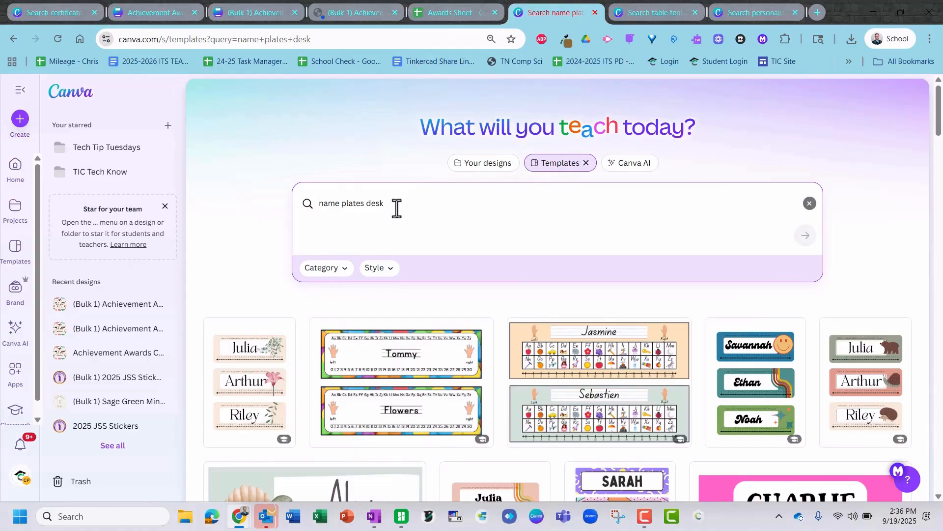
pyautogui.scroll(-6, 596, 279)
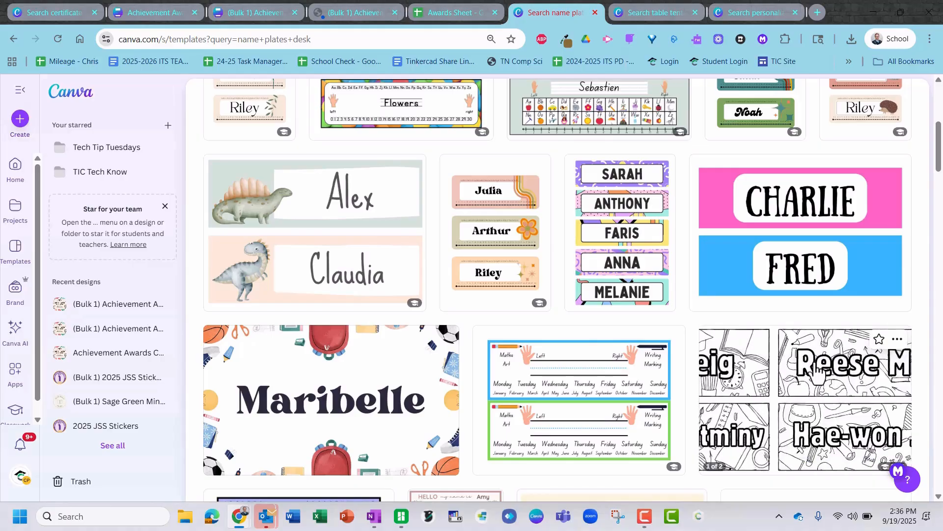
pyautogui.click(635, 11)
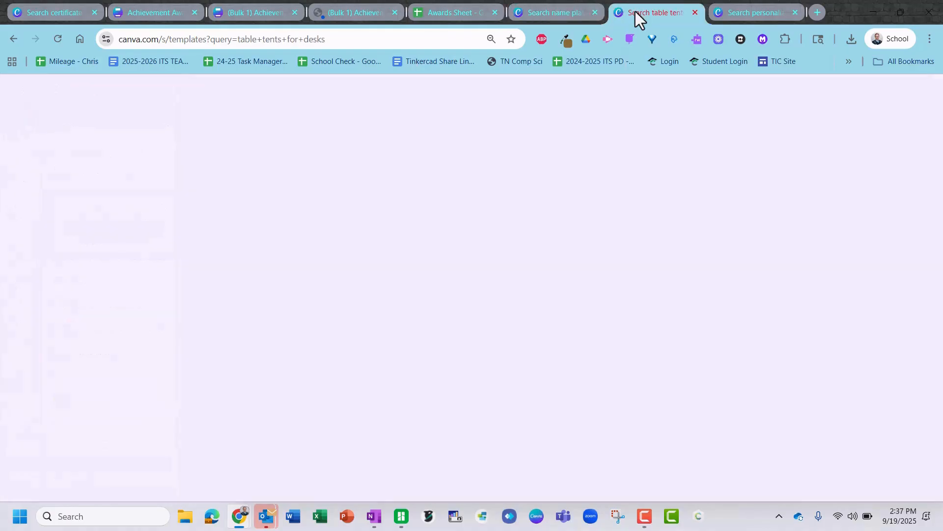
pyautogui.click(737, 17)
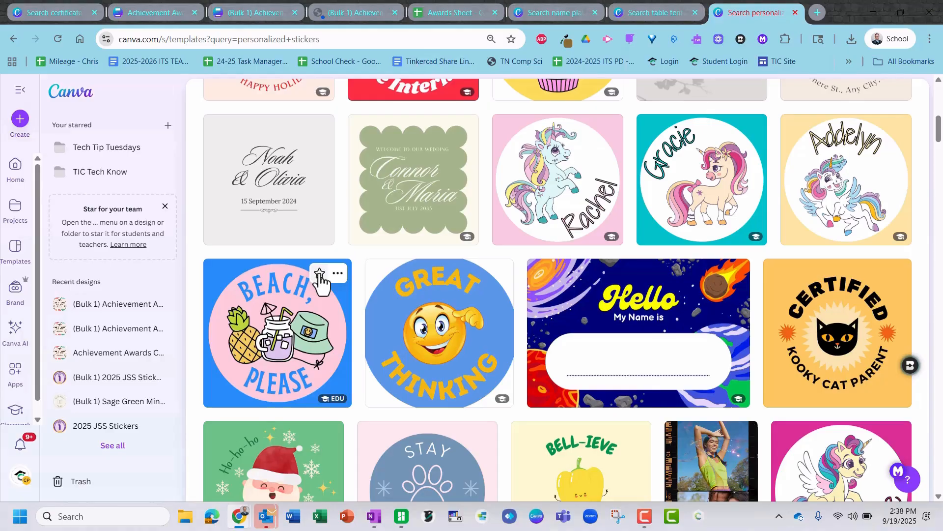
pyautogui.click(133, 14)
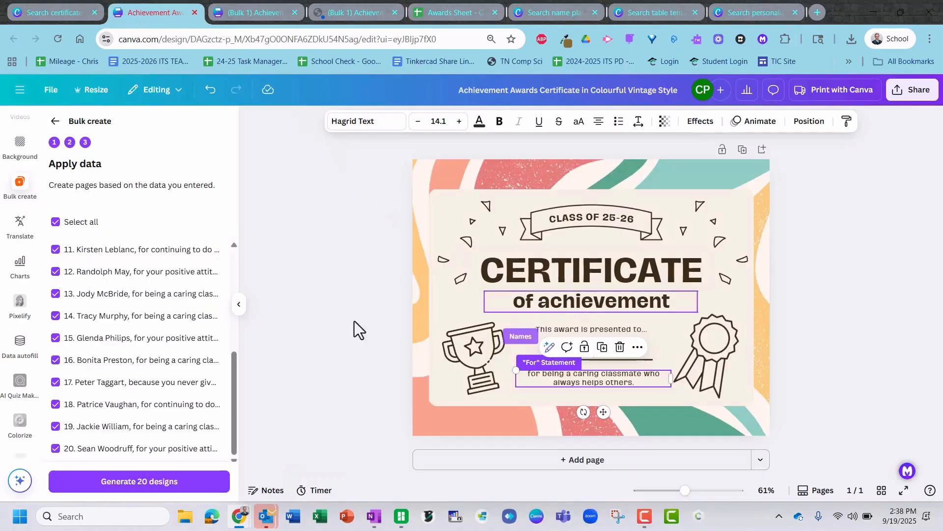